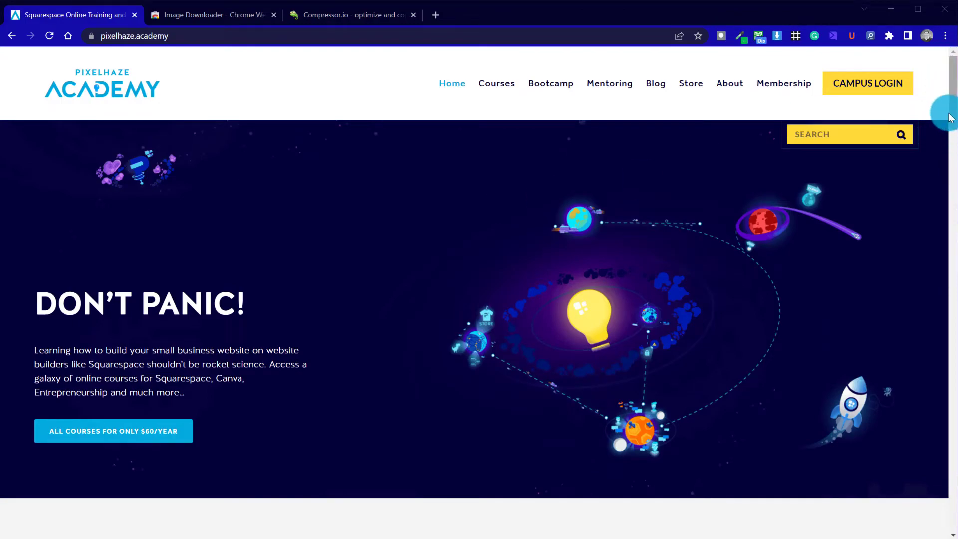
- Scroll the PixelHaze Academy homepage down to its four From the Blog posts, including Bootcamp Greatest Hits
drag(949, 117, 948, 335)
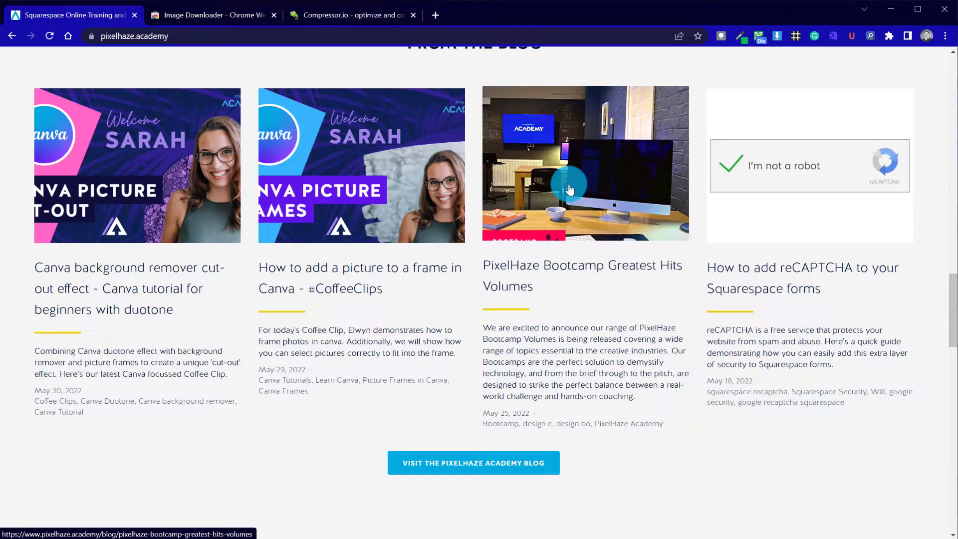
click(367, 16)
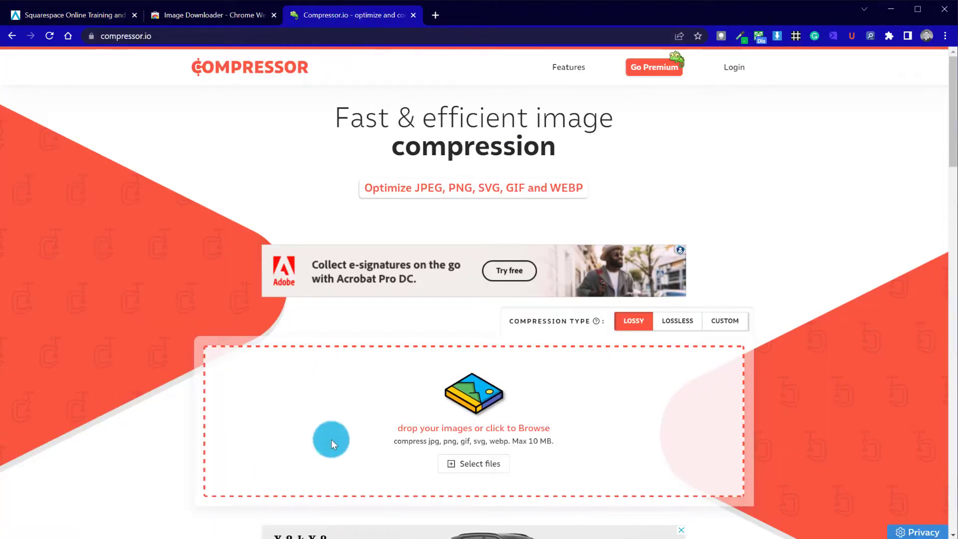
click(99, 14)
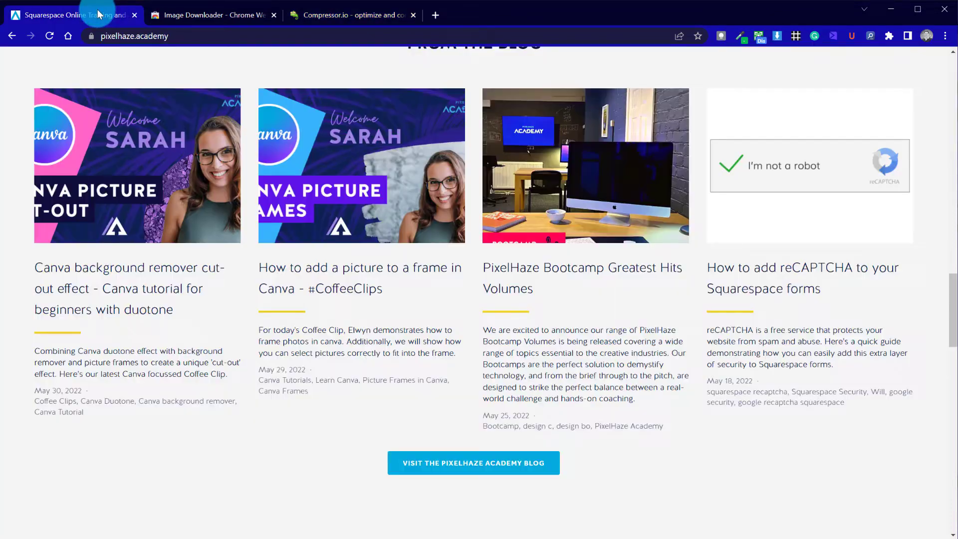
click(228, 17)
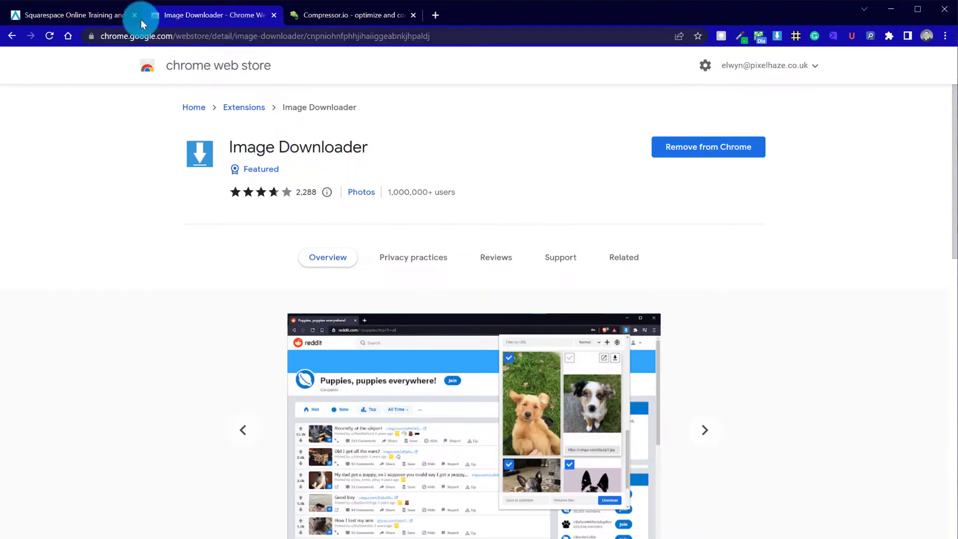
click(74, 13)
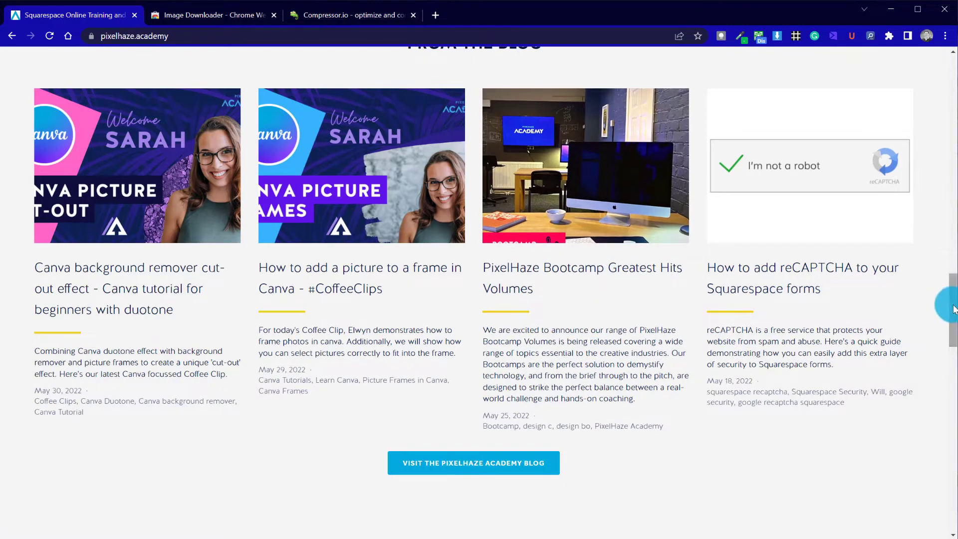
drag(951, 303, 953, 95)
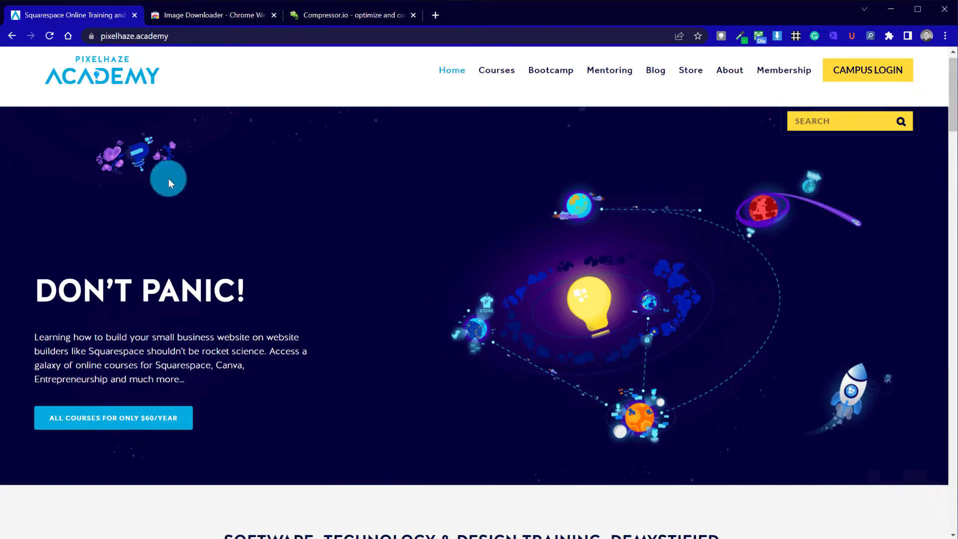
right_click(219, 168)
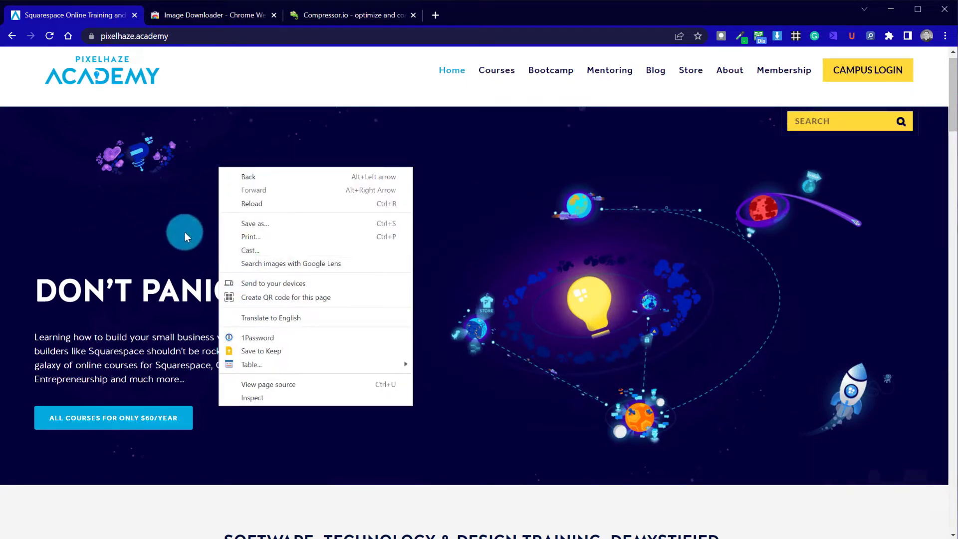
click(742, 283)
right_click(647, 302)
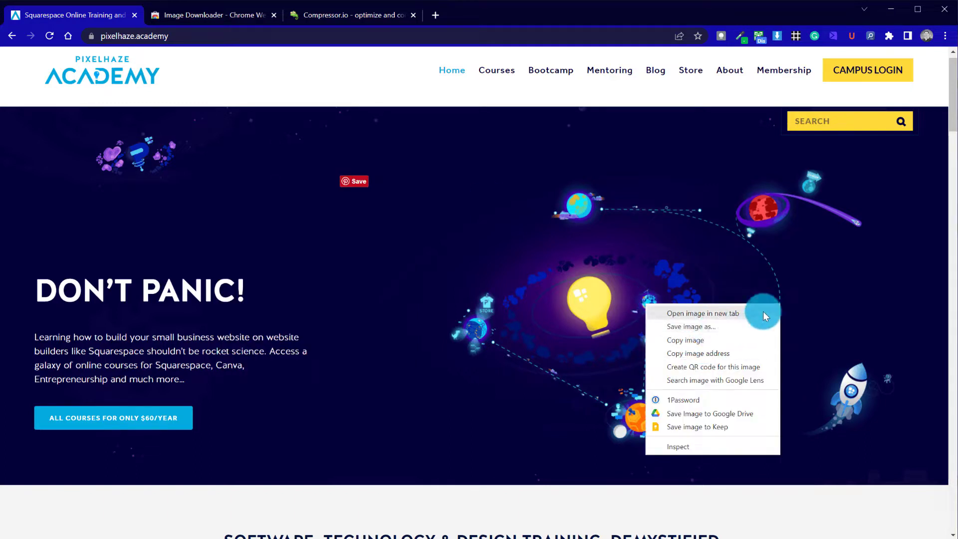
drag(951, 81, 890, 109)
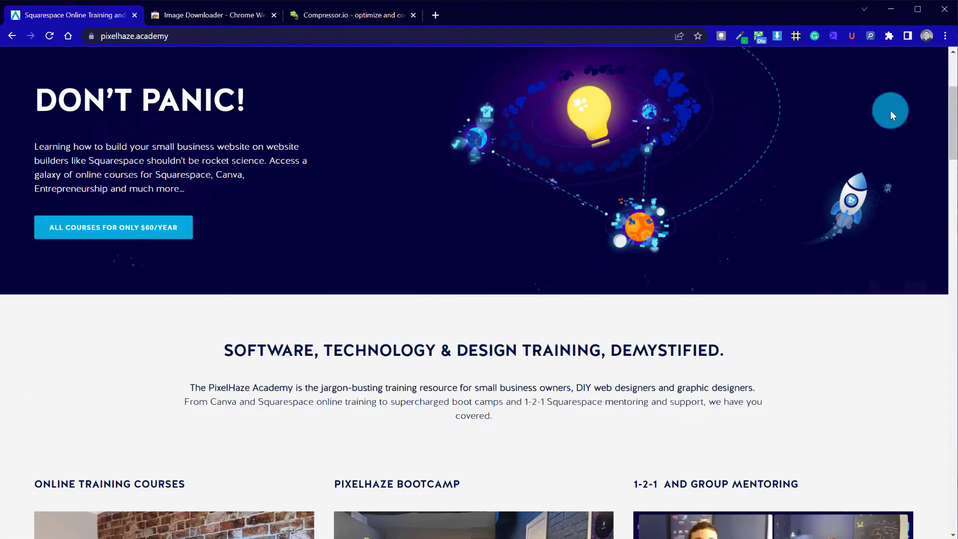
- List the page's images in Image Downloader and locate the Bootcamp office photo
click(777, 37)
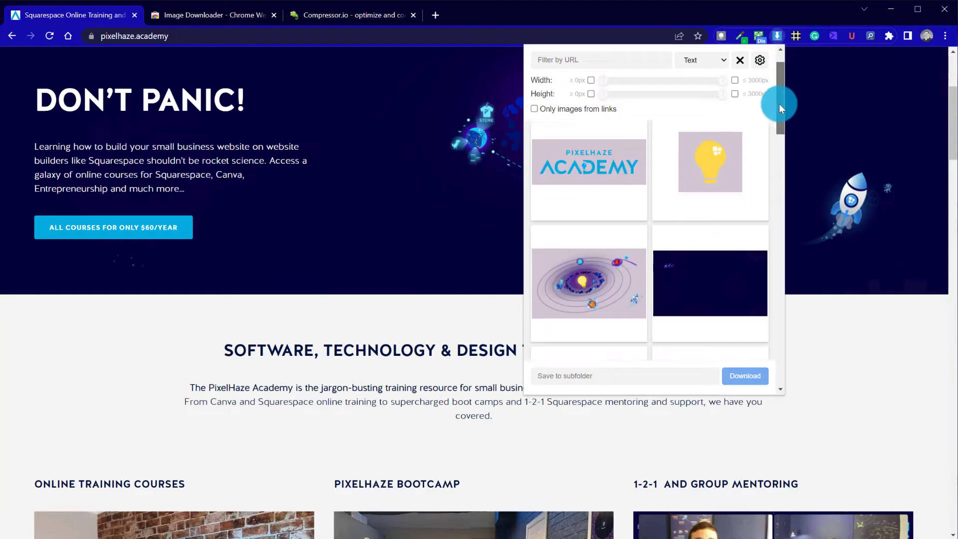
mouse_move(779, 103)
mouse_down()
mouse_move(779, 130)
mouse_move(785, 104)
mouse_up()
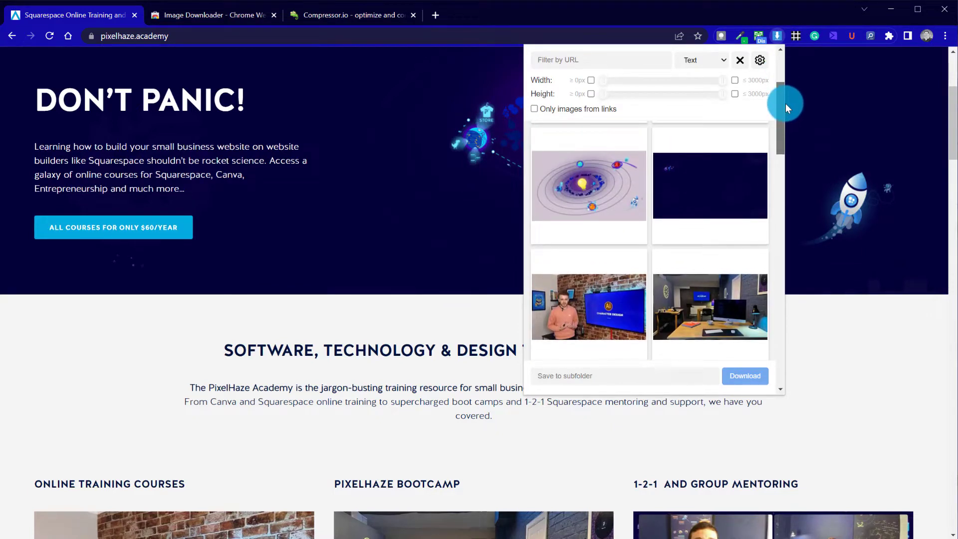
drag(785, 103, 759, 245)
scroll(749, 235, up, 2)
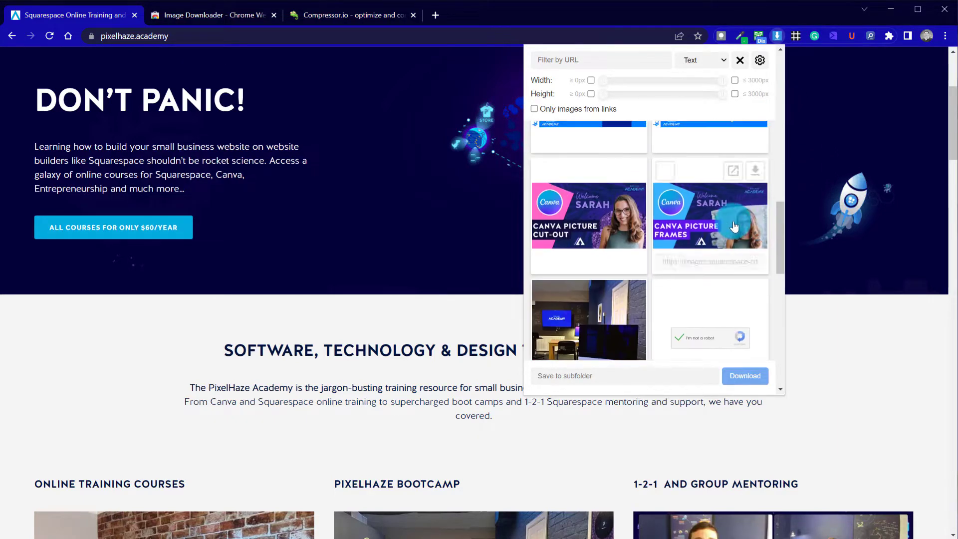
click(569, 338)
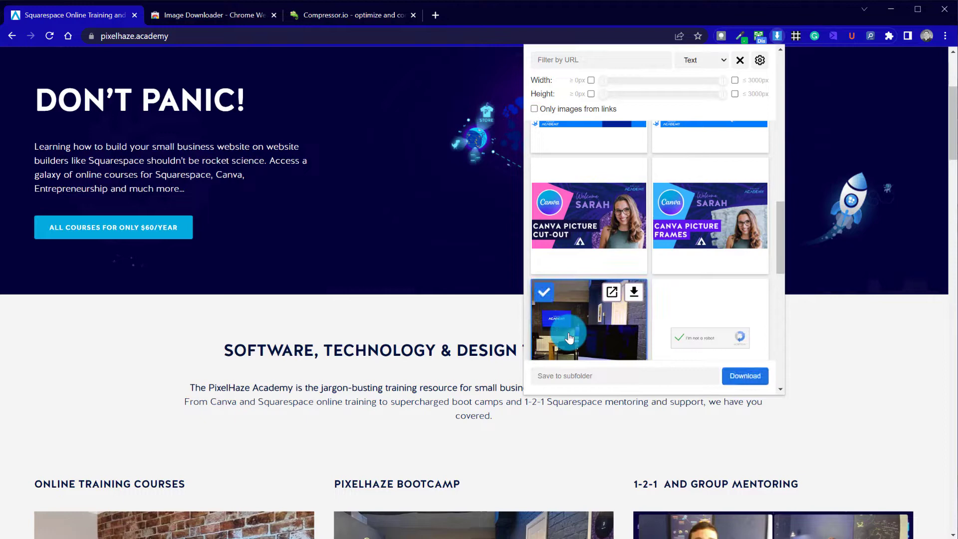
key(Escape)
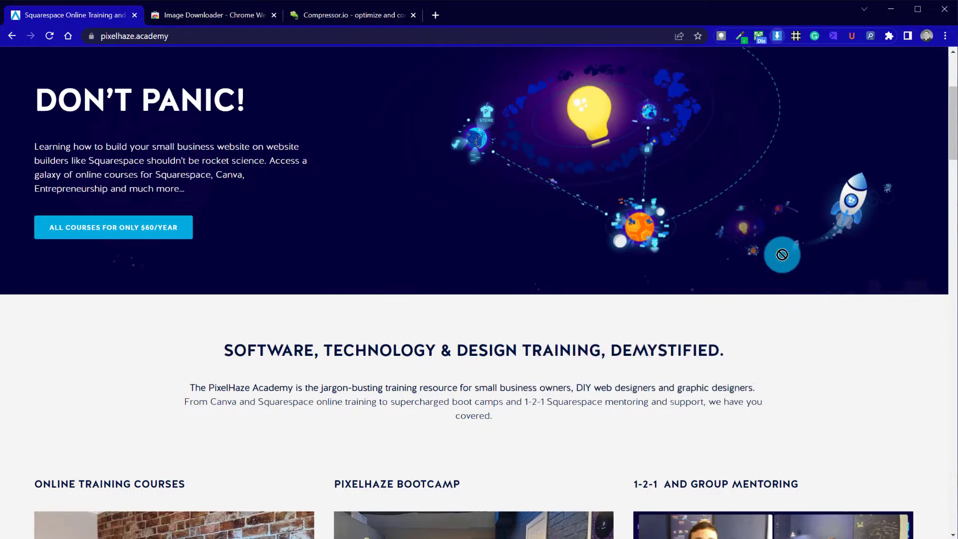
- Tick only the Bootcamp office photo and download it as 1 (1).png
click(784, 36)
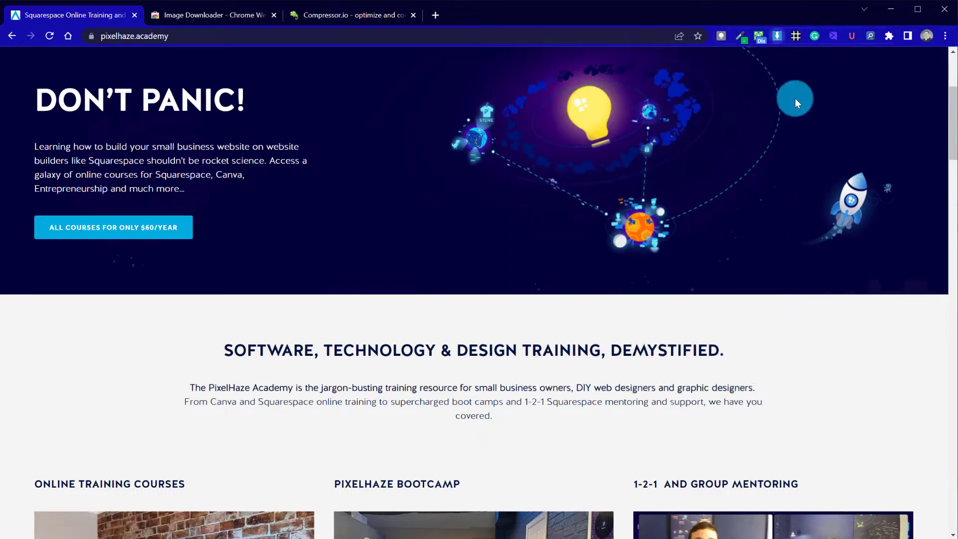
drag(780, 108, 775, 277)
click(567, 237)
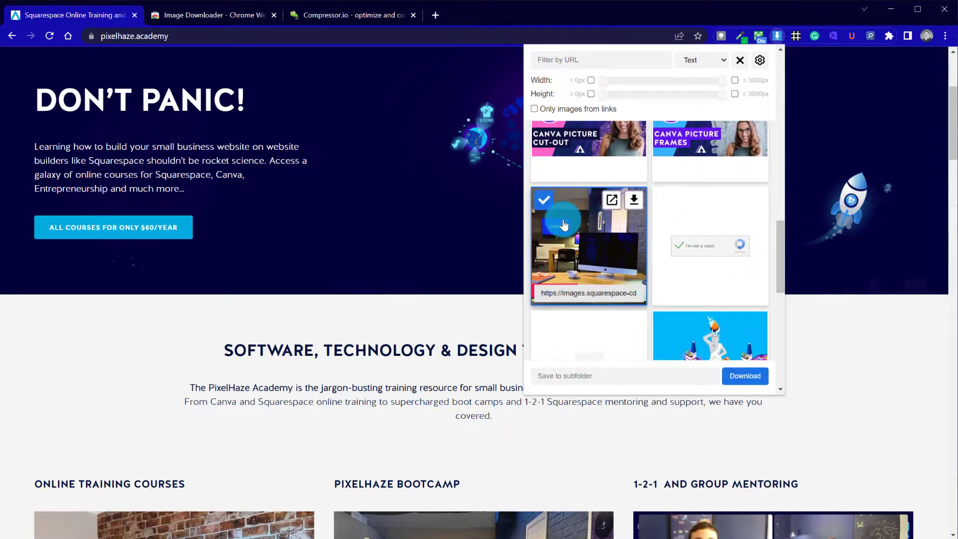
click(687, 332)
click(666, 320)
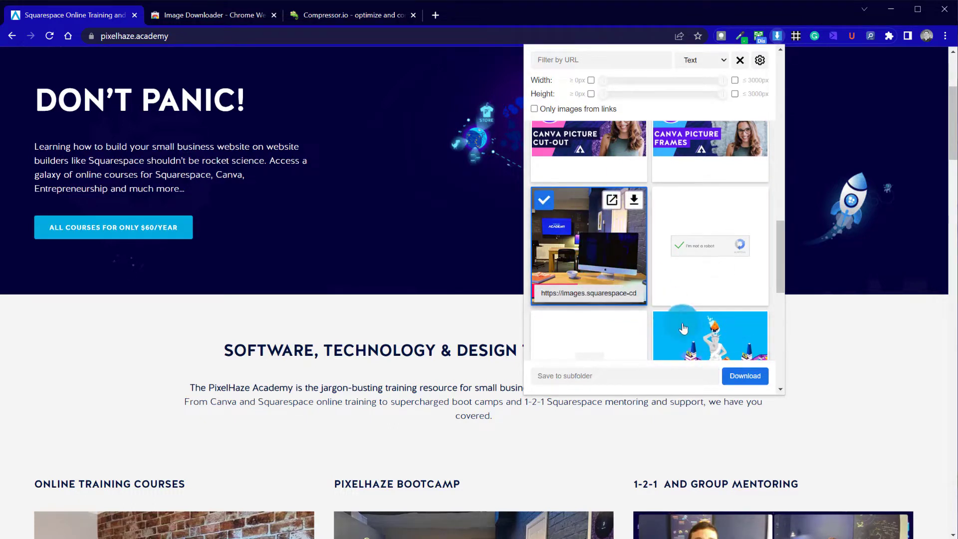
click(765, 383)
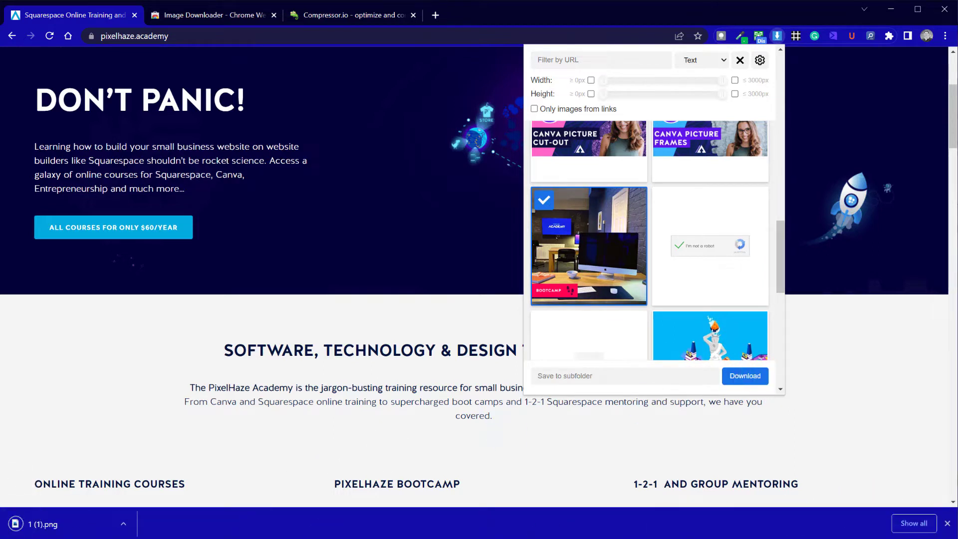
click(947, 526)
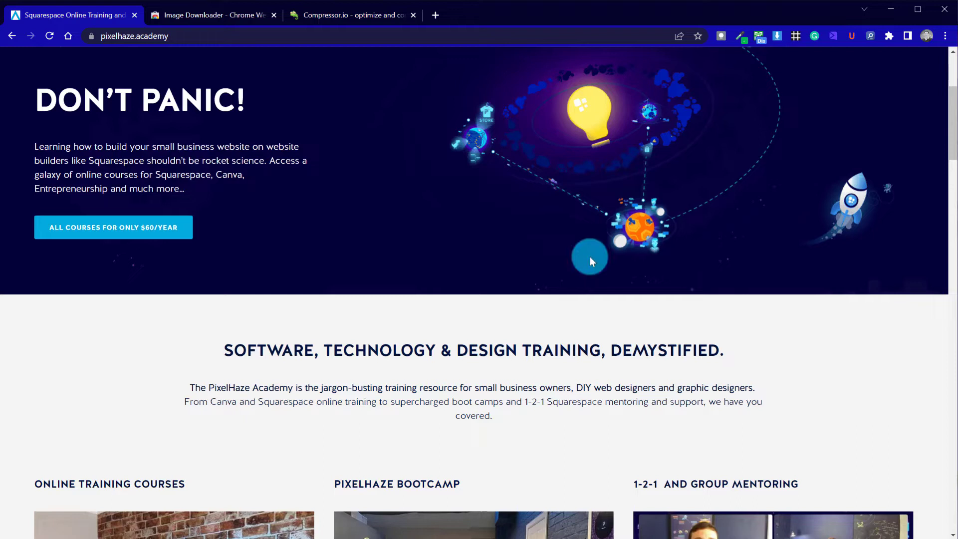
- Bring up the Compressor.io upload page, with File Explorer opened and minimised for the downloaded photo
scroll(424, 203, up, 4)
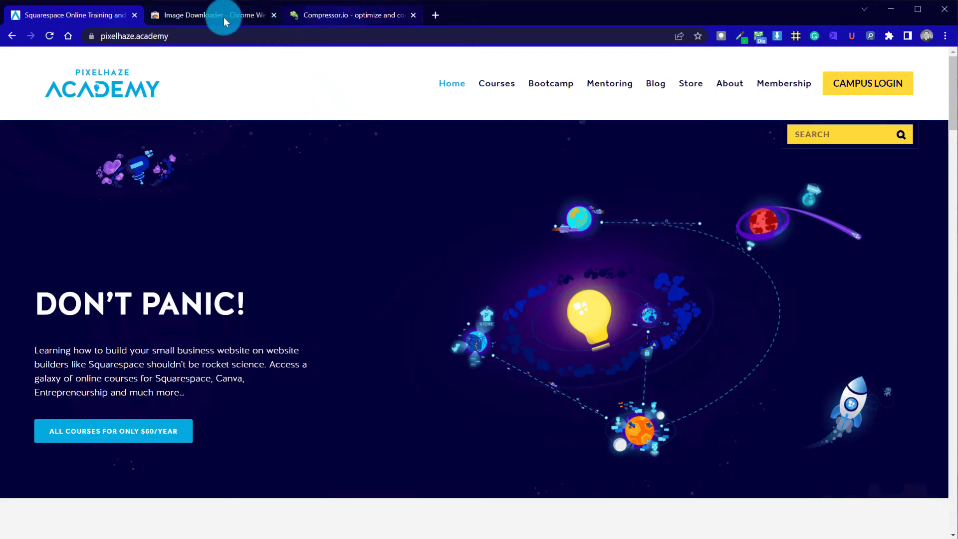
click(303, 16)
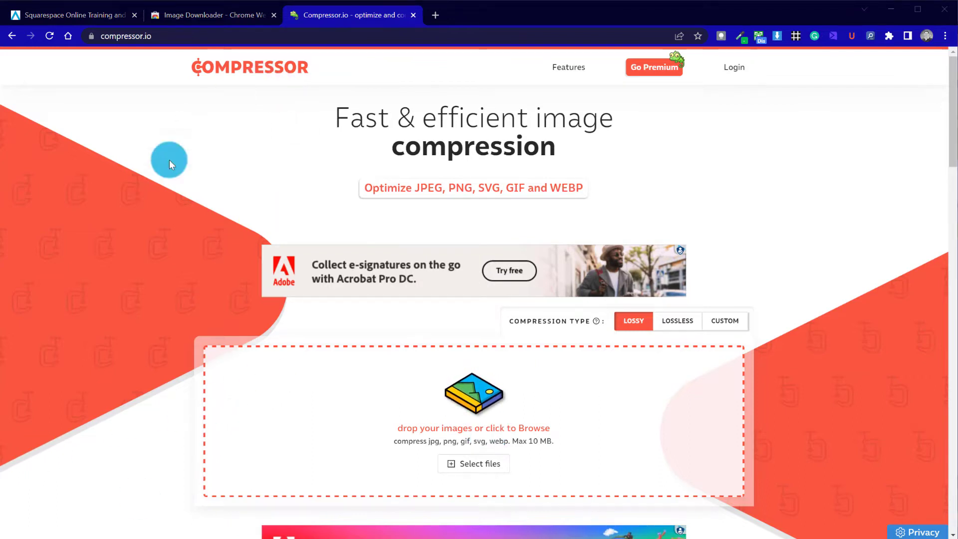
key(super+e)
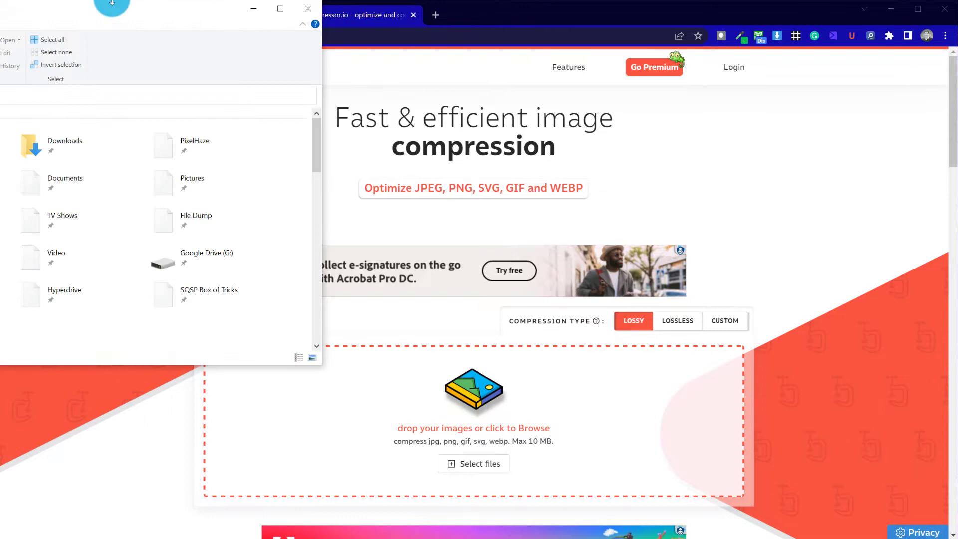
key(super+Down)
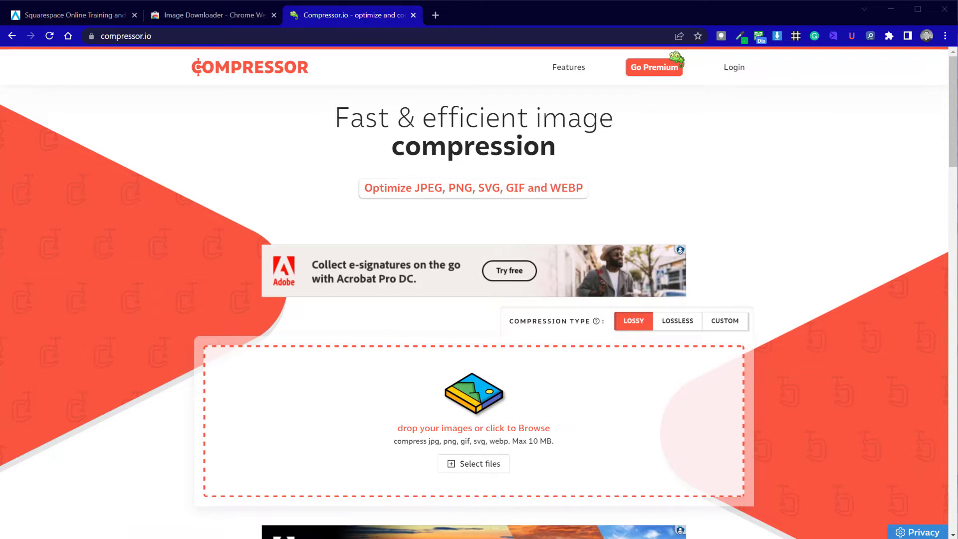
- Drop 1 (1).png onto Compressor.io, shrinking it from 732 KB to 199KB, 72% saved
drag(245, 359, 473, 444)
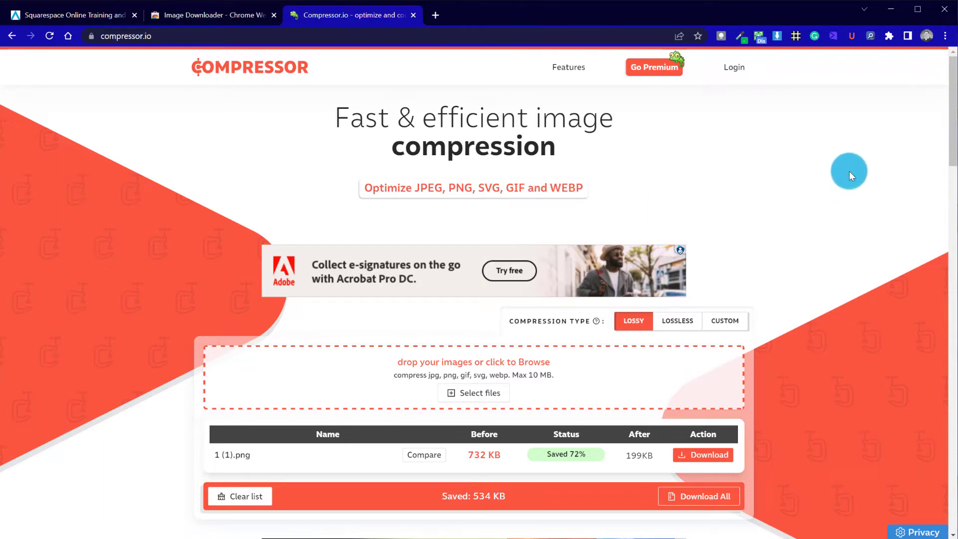
drag(949, 136, 951, 168)
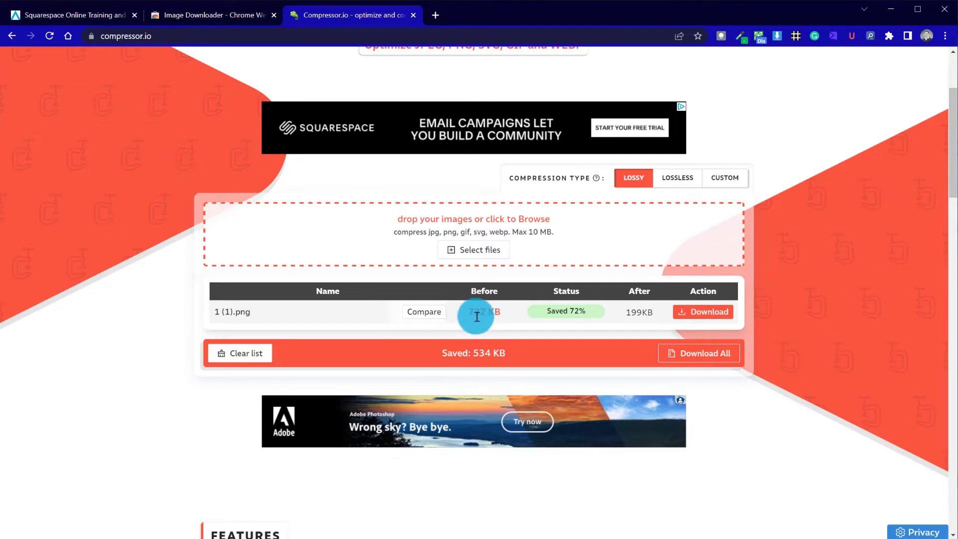
- Download the compressed 199KB photo from the results table, saved as 1 (1) (1).png
mouse_move(476, 317)
mouse_down()
mouse_move(482, 312)
mouse_move(469, 311)
mouse_up()
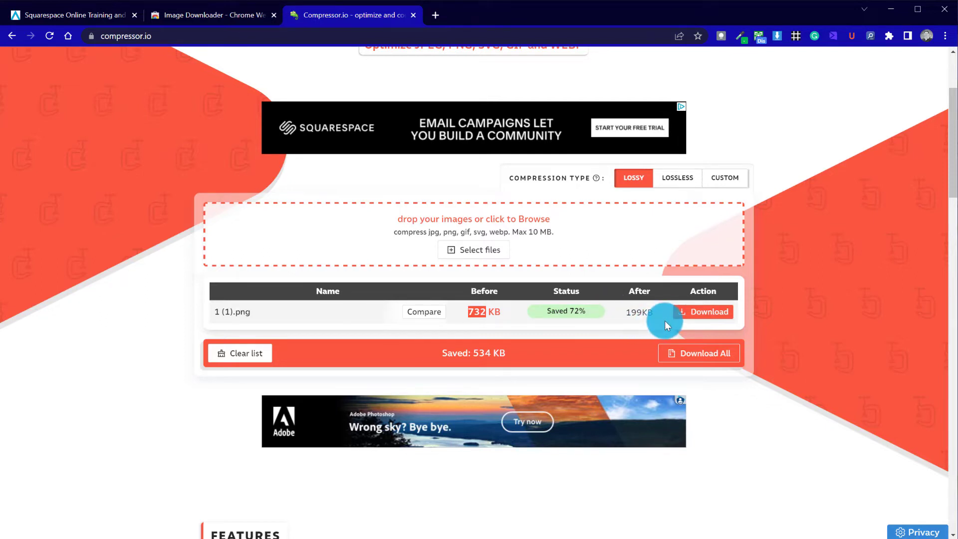
click(714, 315)
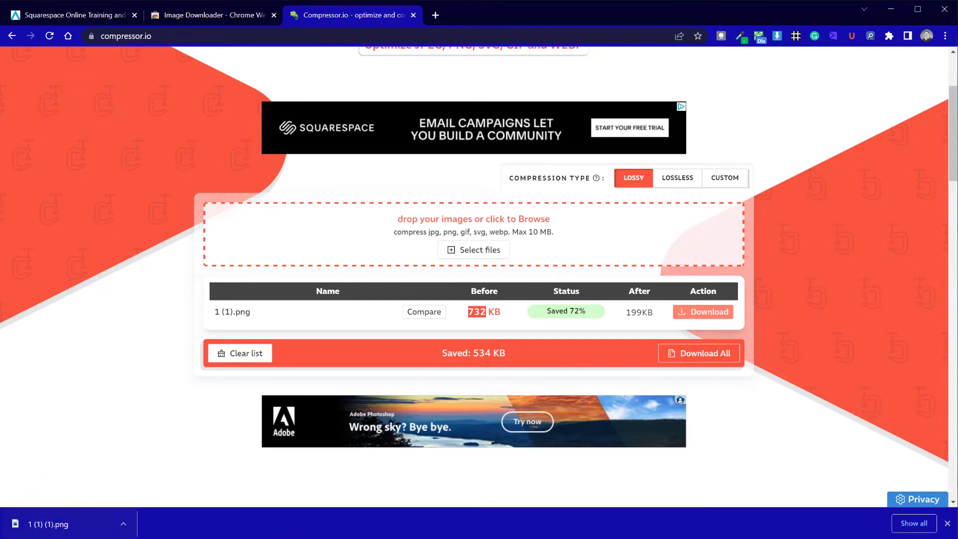
click(946, 524)
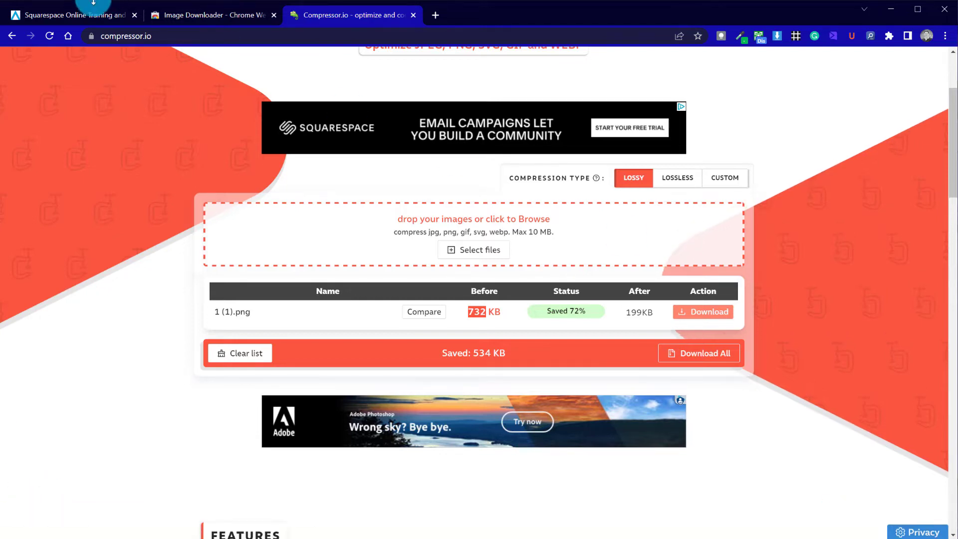
- Recheck the Compressor.io result, then return to the PixelHaze Academy Squarespace site editor
click(64, 14)
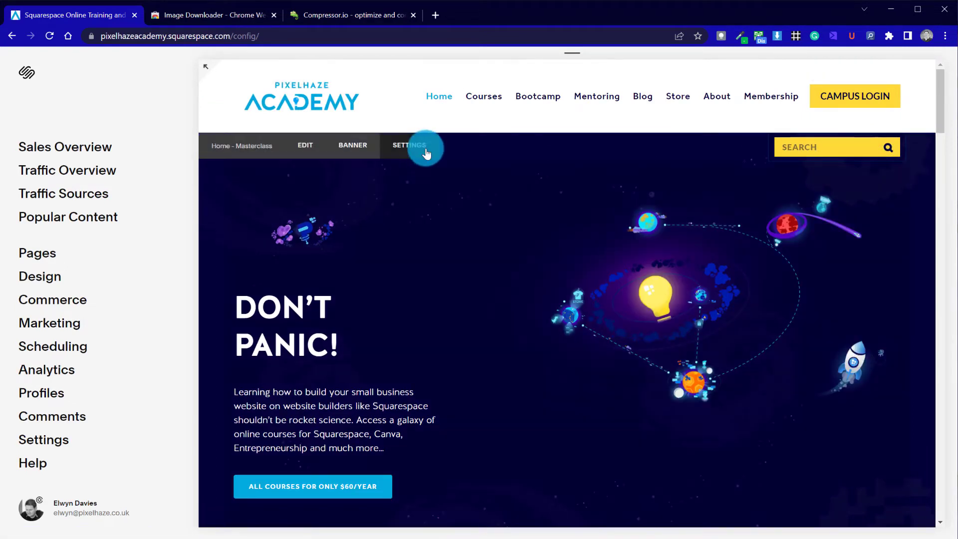
click(367, 15)
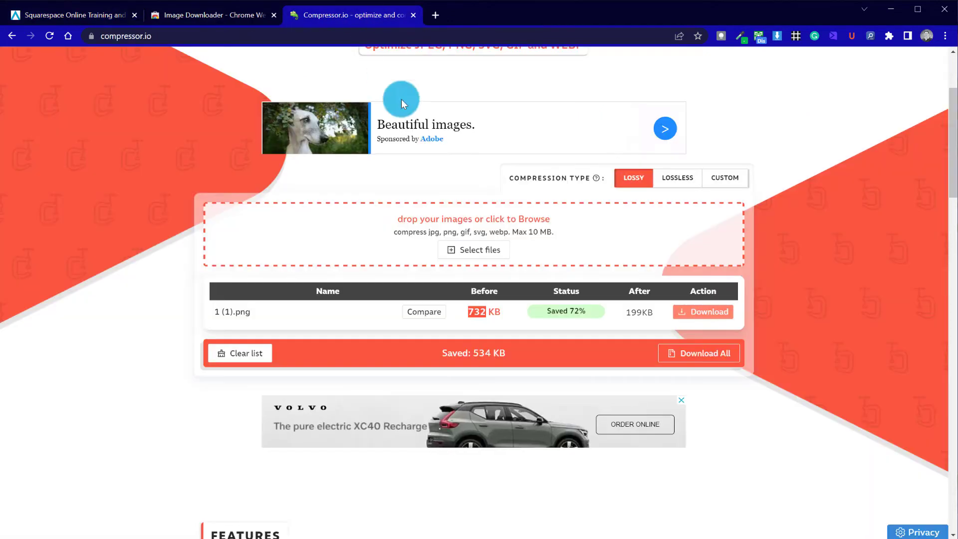
click(86, 16)
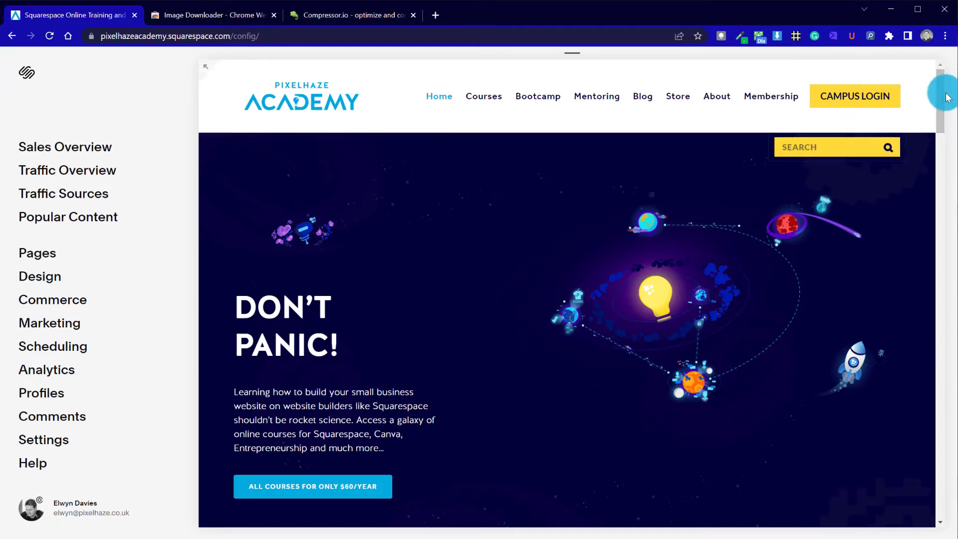
scroll(939, 118, down, 4)
scroll(941, 113, up, 4)
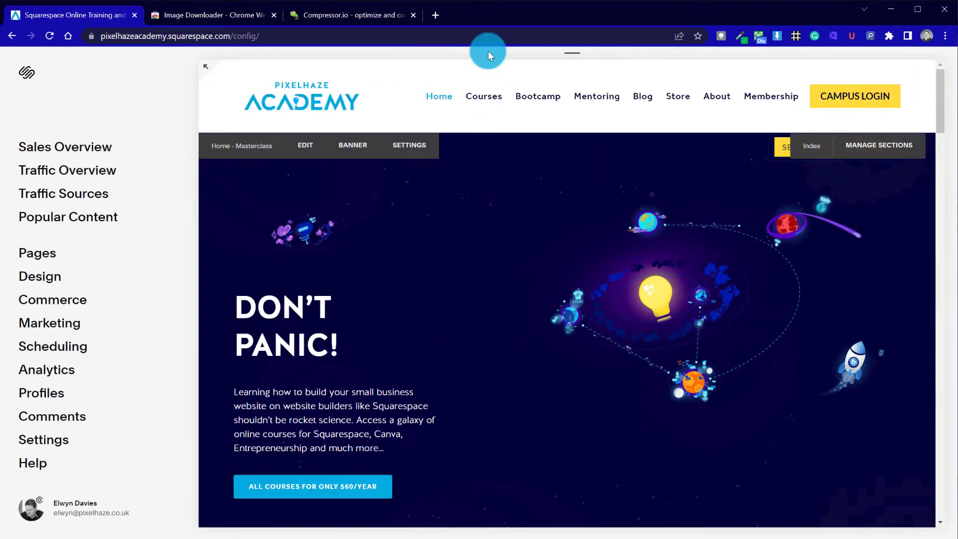
click(372, 15)
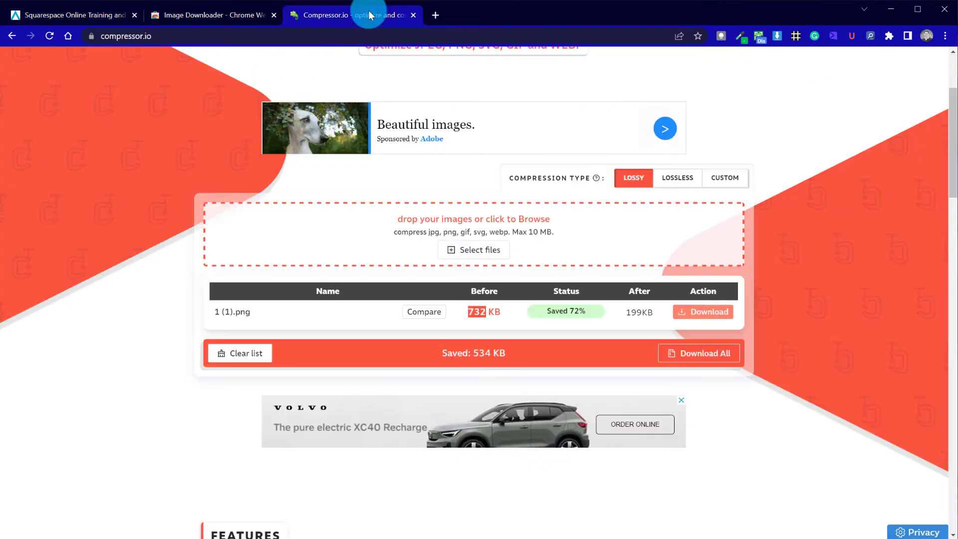
click(64, 11)
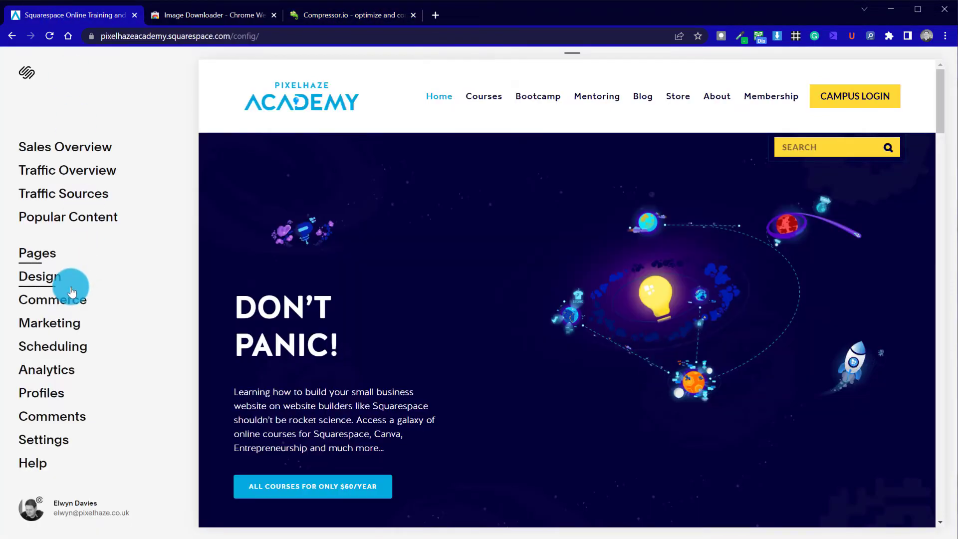
- Open Pages and select Blog to list the PixelHaze Academy blog posts
click(43, 259)
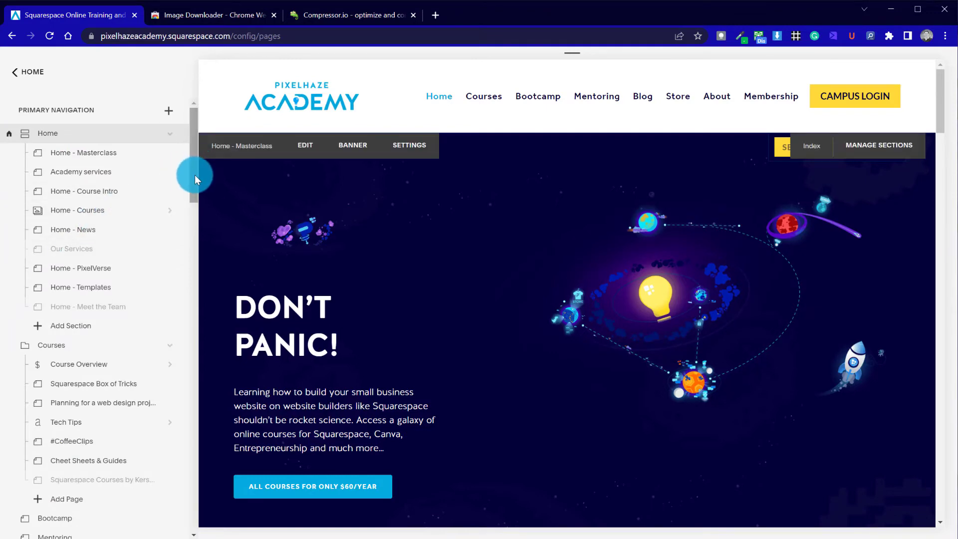
drag(194, 175, 203, 223)
click(67, 245)
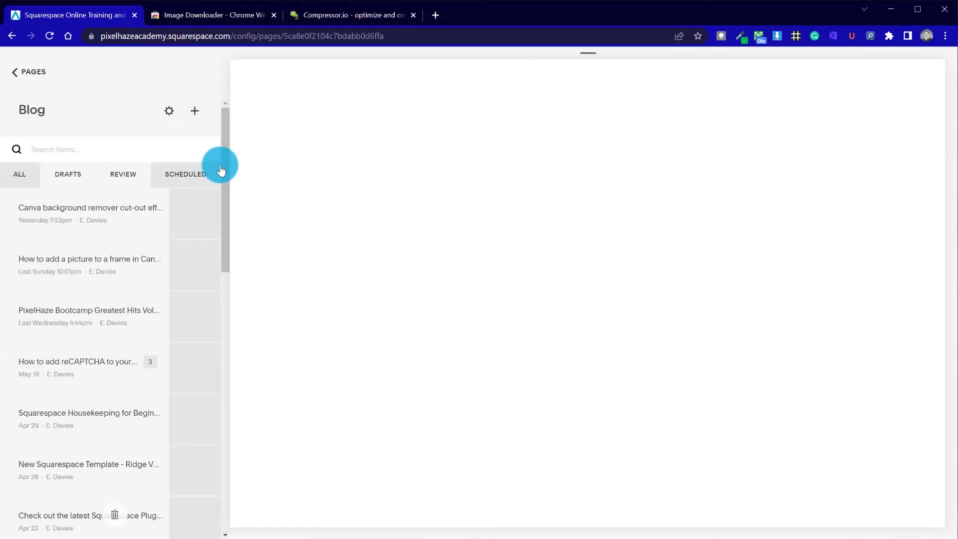
mouse_move(223, 166)
mouse_down()
mouse_move(226, 260)
mouse_move(240, 170)
mouse_up()
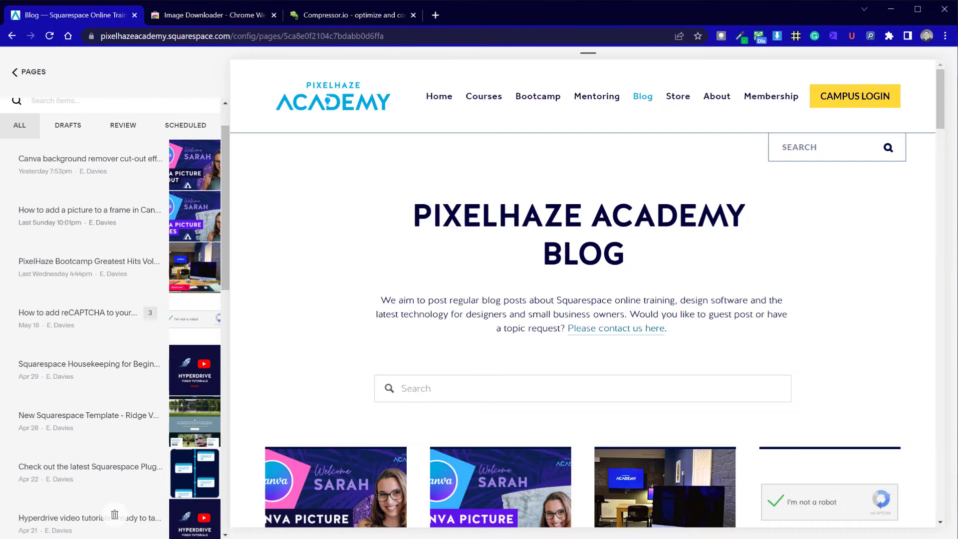
- Swap the Bootcamp Greatest Hits featured image for the compressed photo from Downloads and save
click(199, 255)
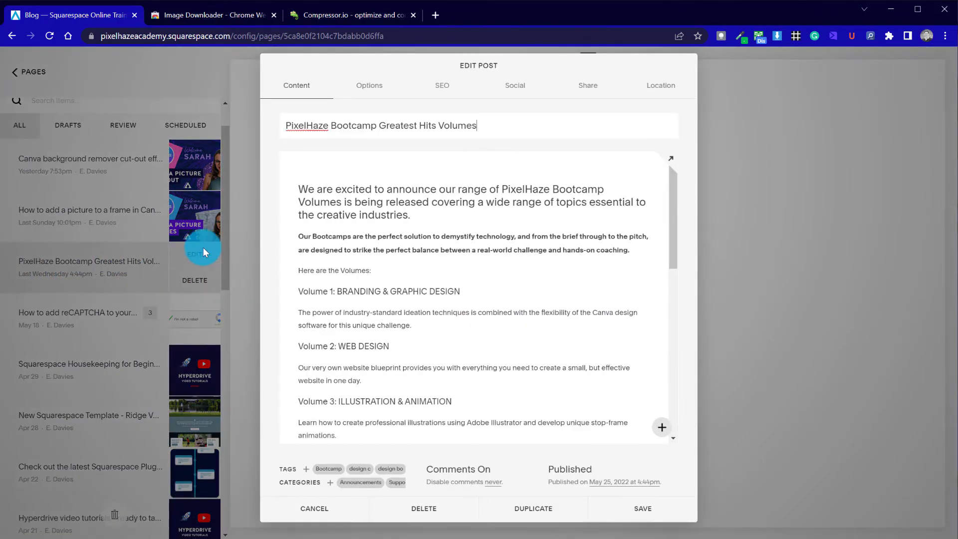
click(364, 85)
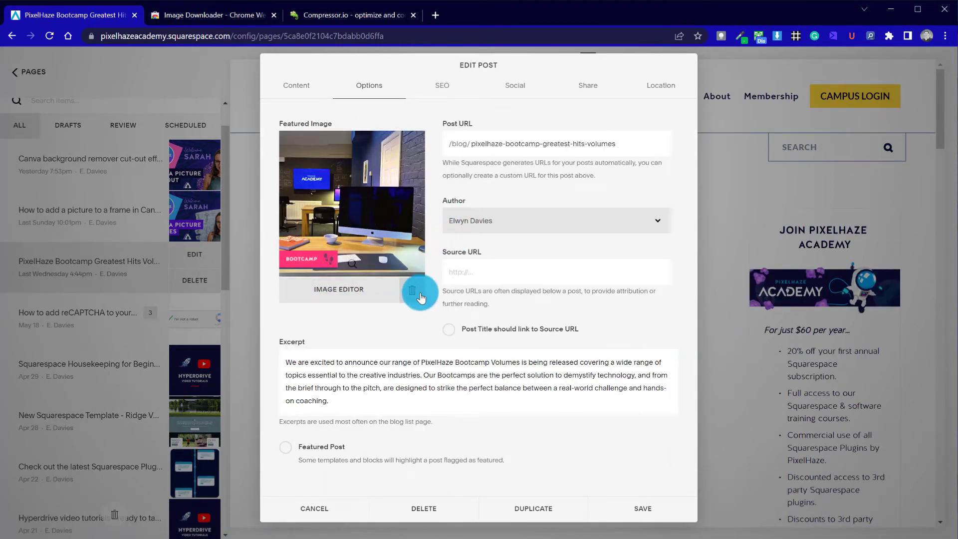
click(412, 291)
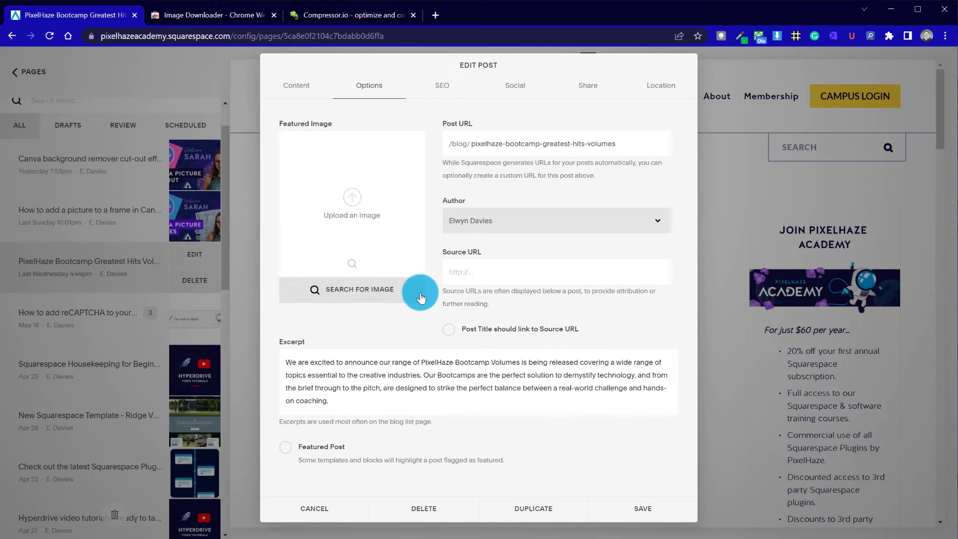
click(355, 196)
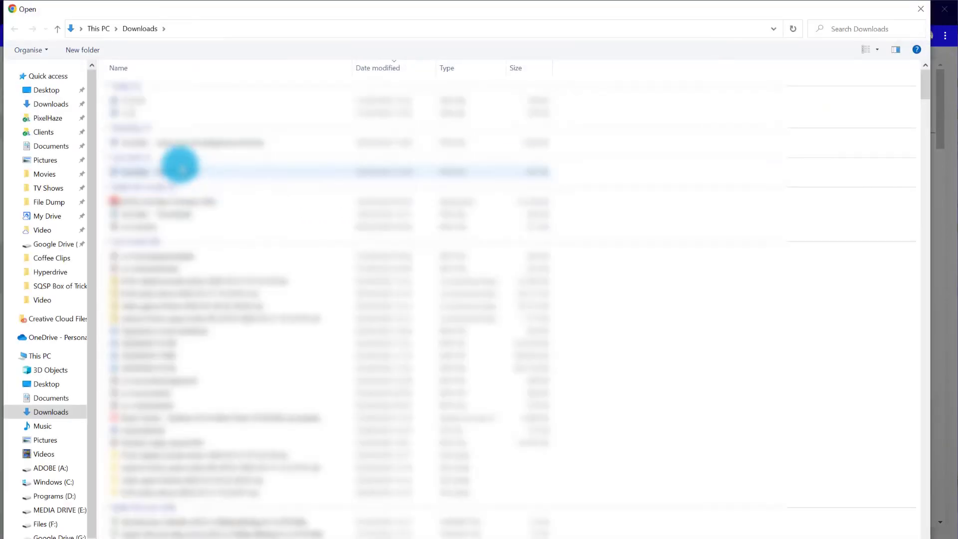
click(144, 111)
click(145, 101)
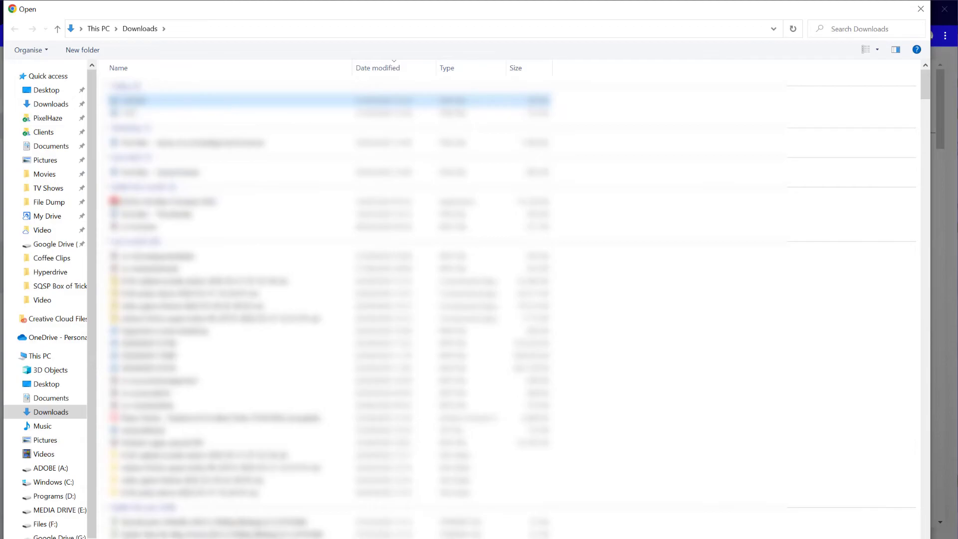
key(Return)
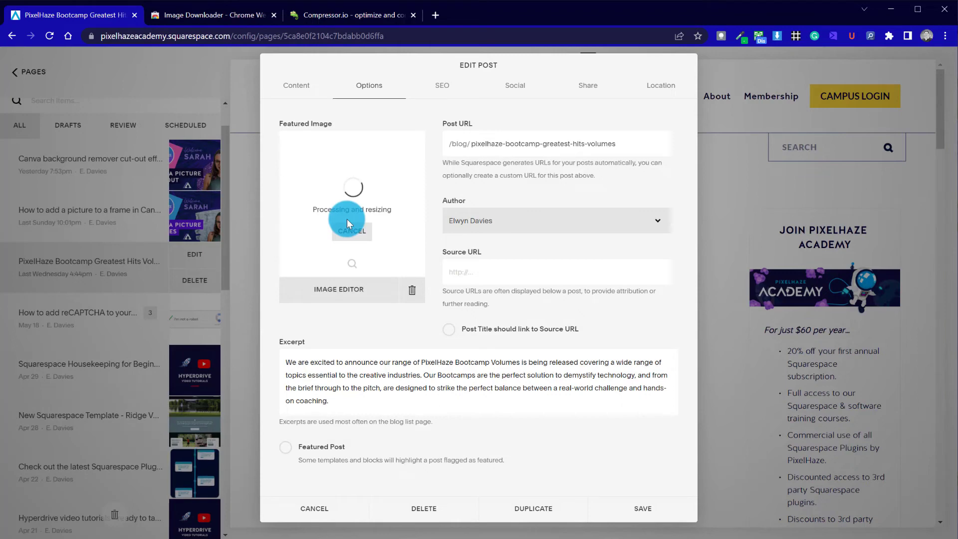
click(347, 220)
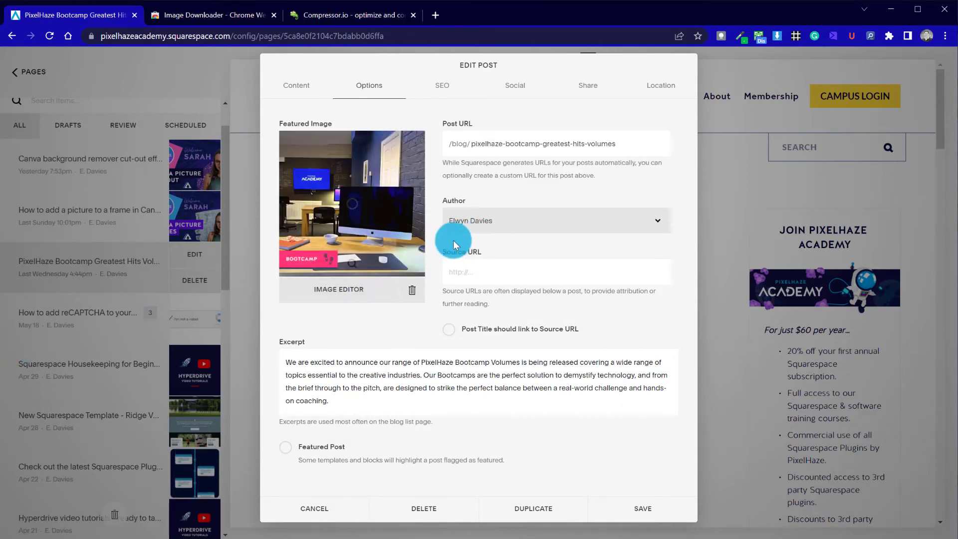
click(681, 514)
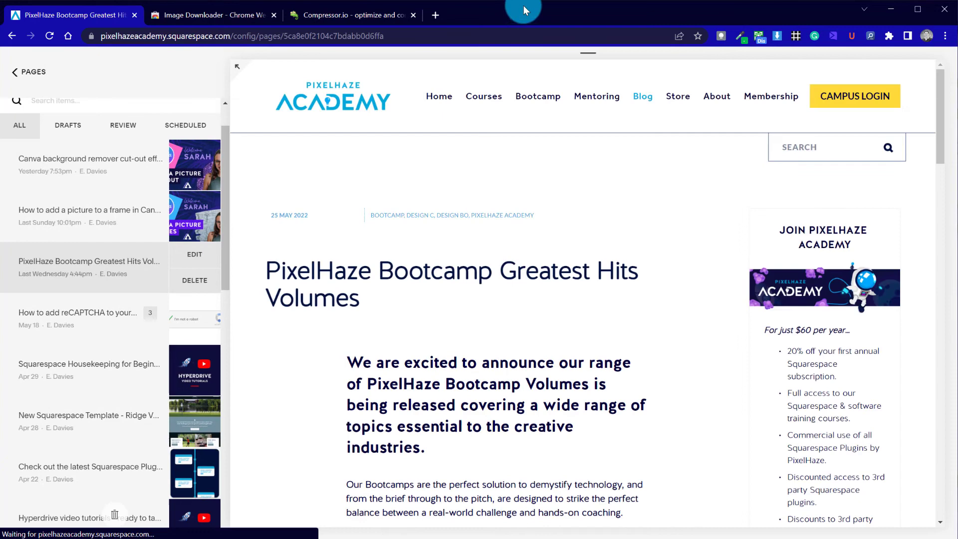
- Exit to the live home page and check the Bootcamp post's new office photo under From the Blog
click(442, 97)
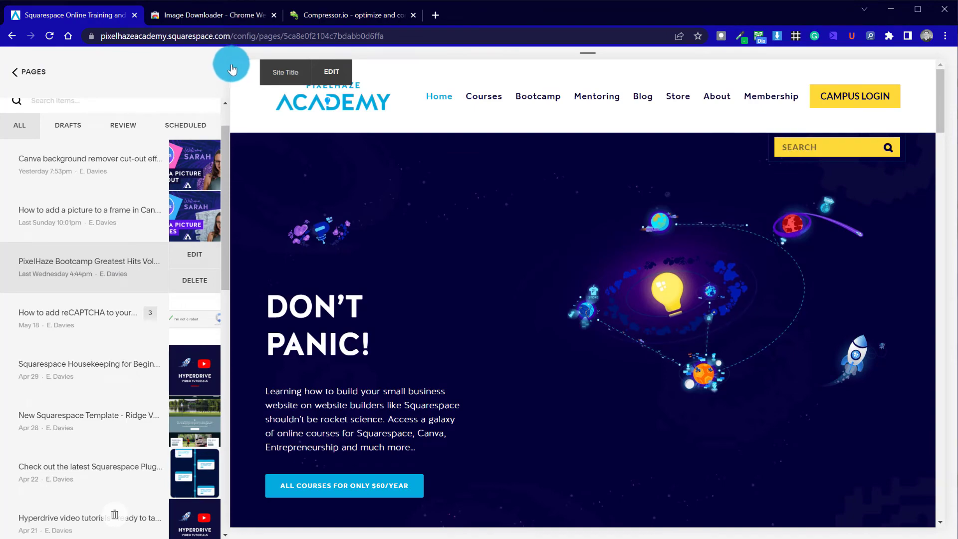
click(231, 68)
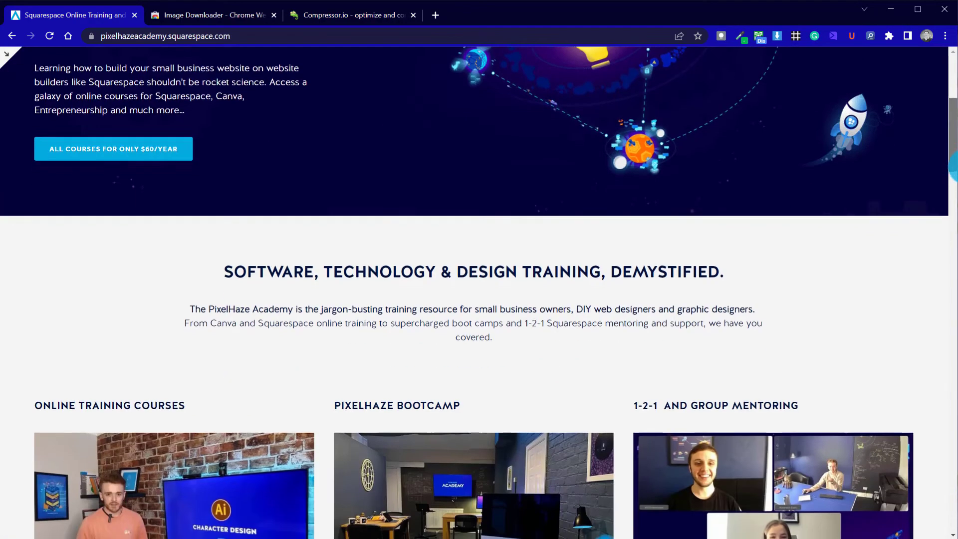
click(953, 177)
scroll(945, 295, down, 10)
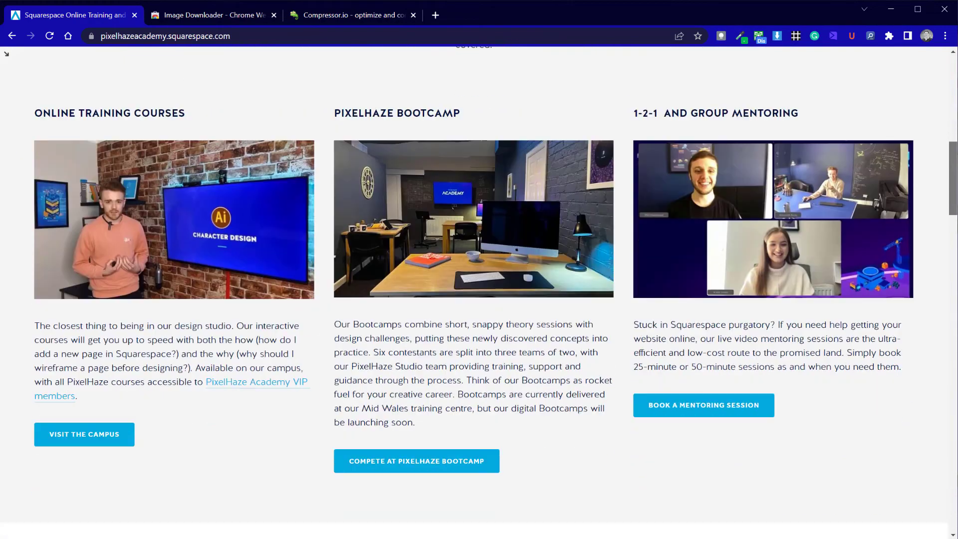
scroll(943, 296, down, 10)
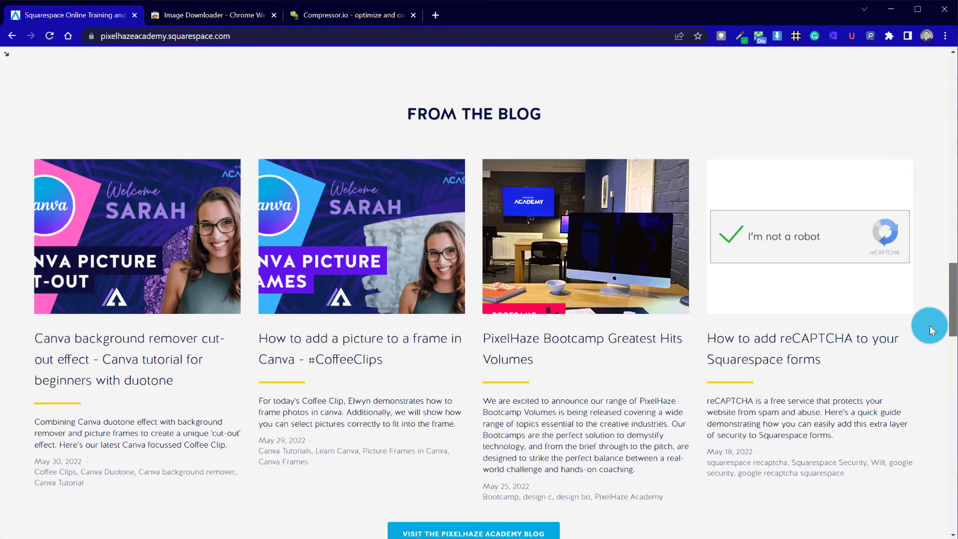
scroll(930, 325, down, 2)
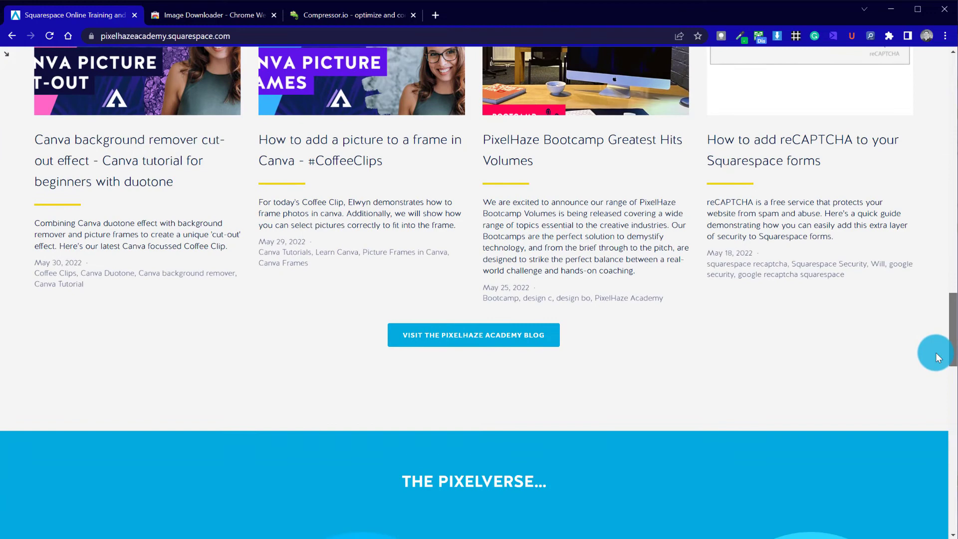
scroll(936, 345, up, 3)
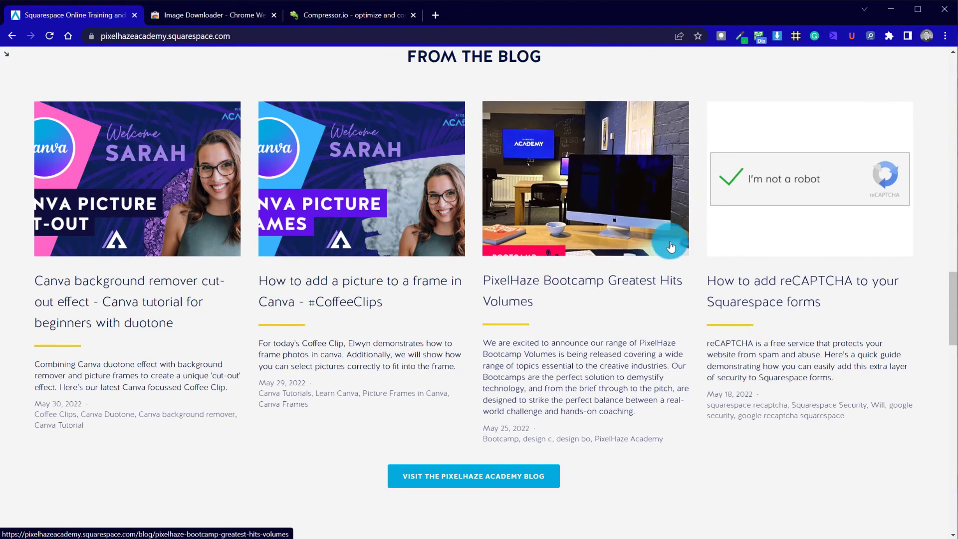
right_click(603, 191)
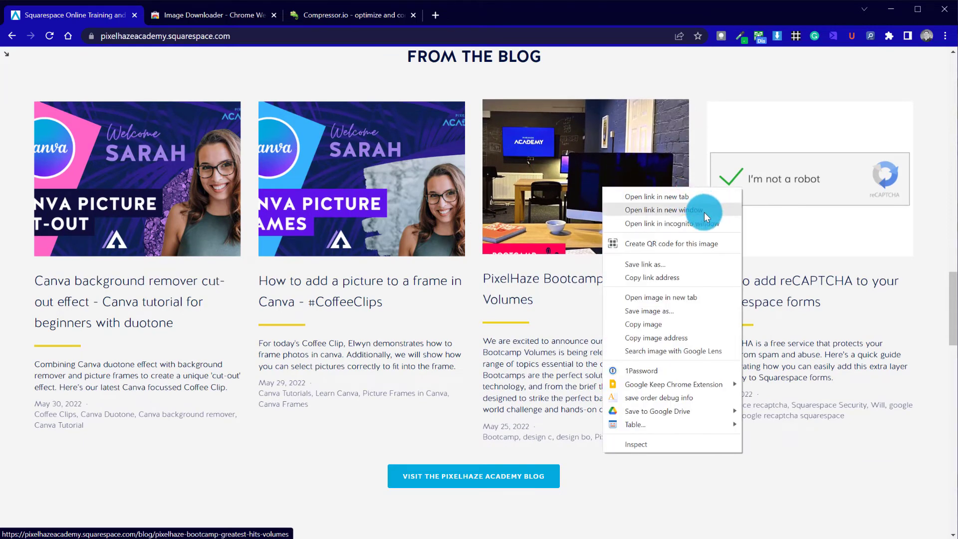
click(705, 98)
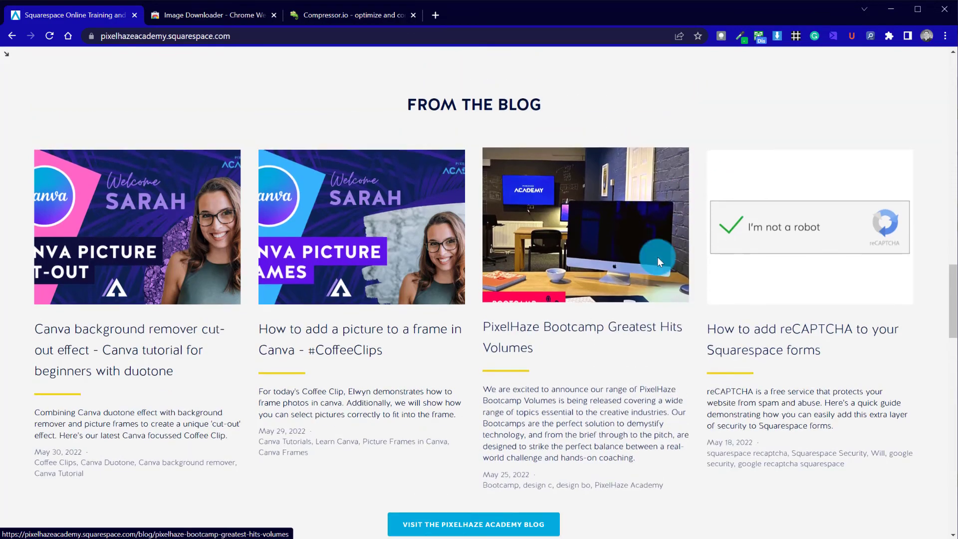
scroll(658, 257, up, 10)
scroll(660, 265, up, 10)
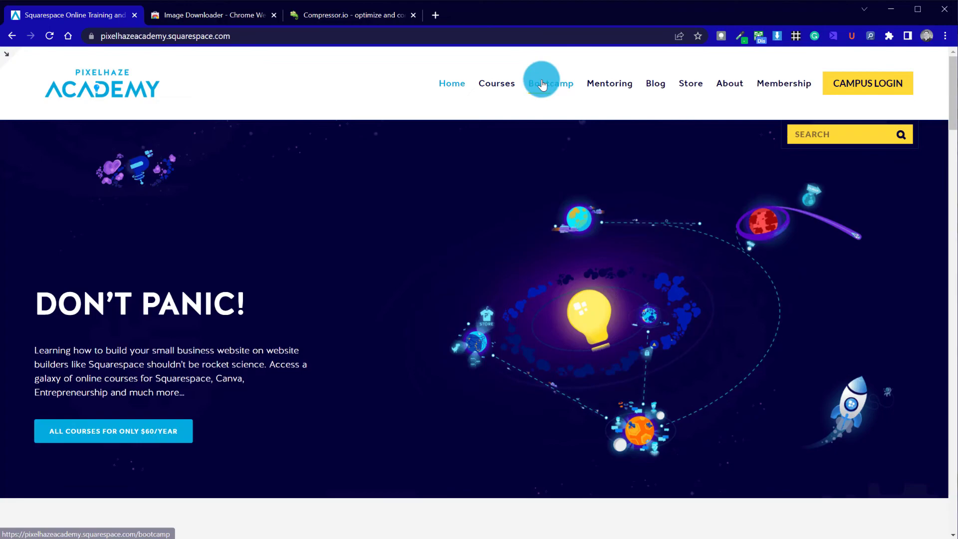
scroll(606, 327, down, 10)
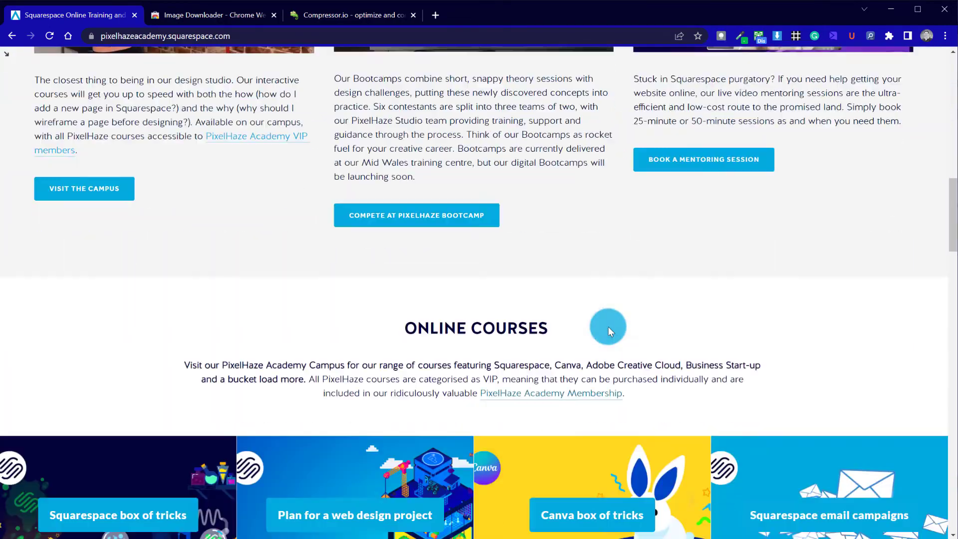
scroll(608, 326, down, 5)
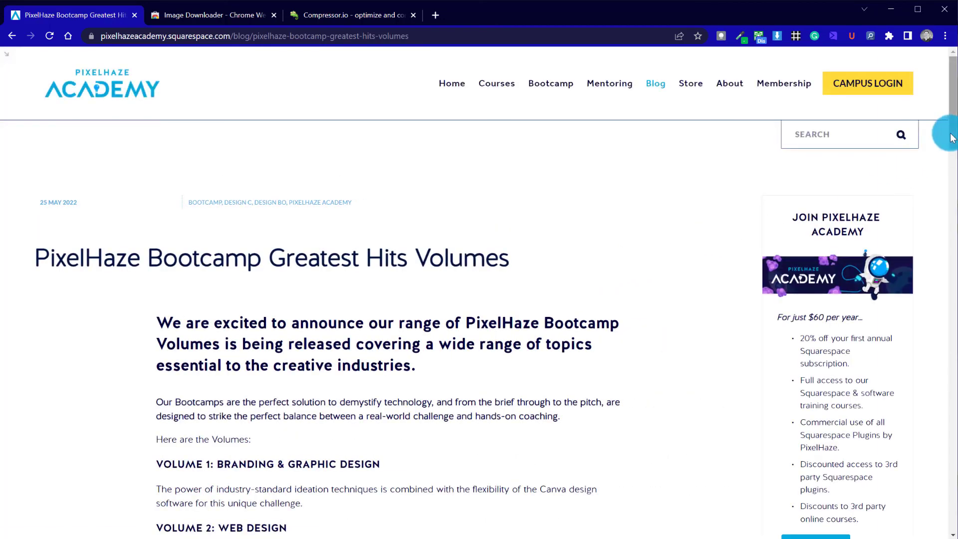
drag(954, 132, 246, 293)
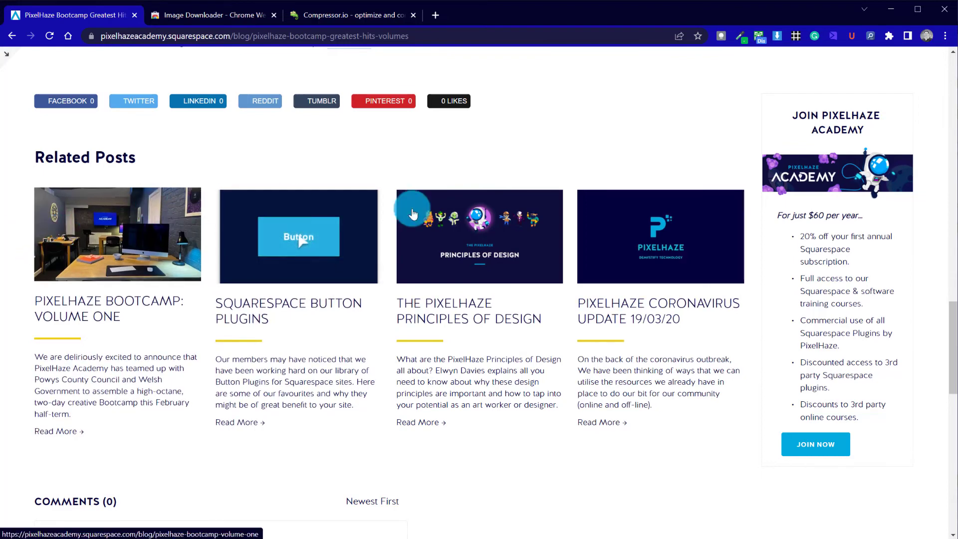
drag(953, 338, 953, 86)
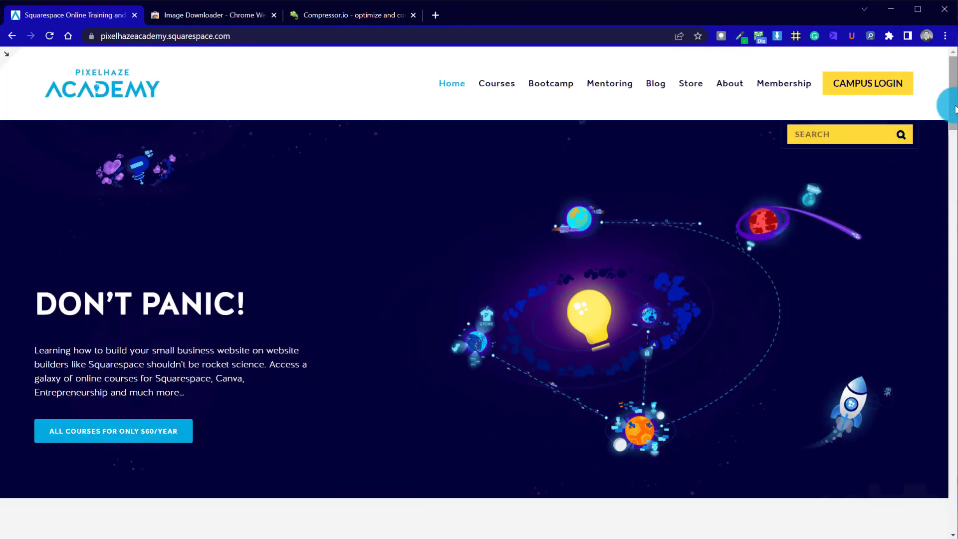
drag(955, 109, 927, 231)
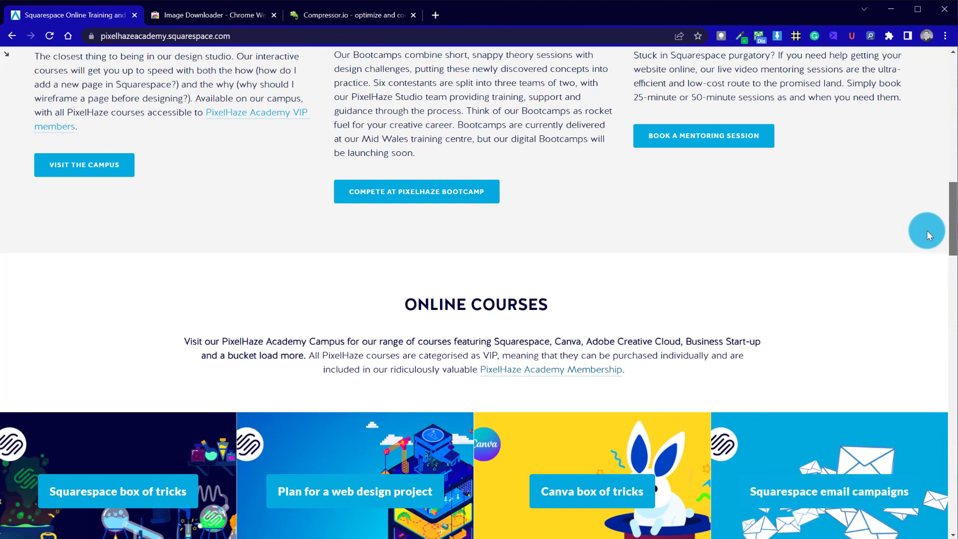
drag(927, 230, 928, 76)
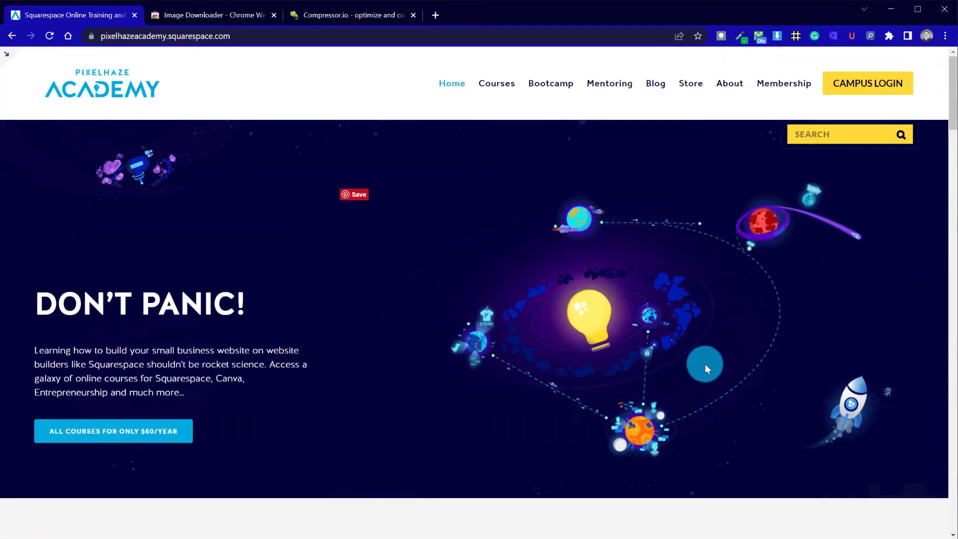